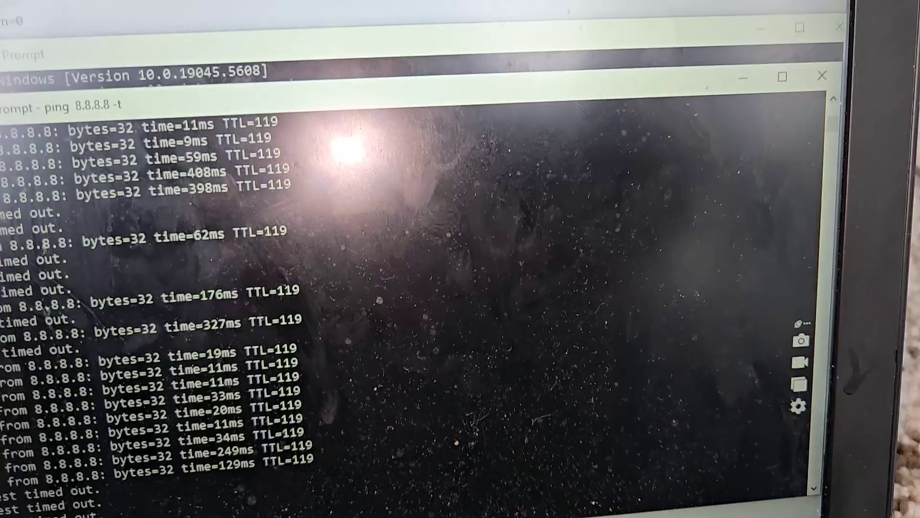
- Stop the 8.8.8.8 ping at 46% loss and run 'ping 192.168.1.139 -t' continuously
{"action": "key", "text": "ctrl+c"}
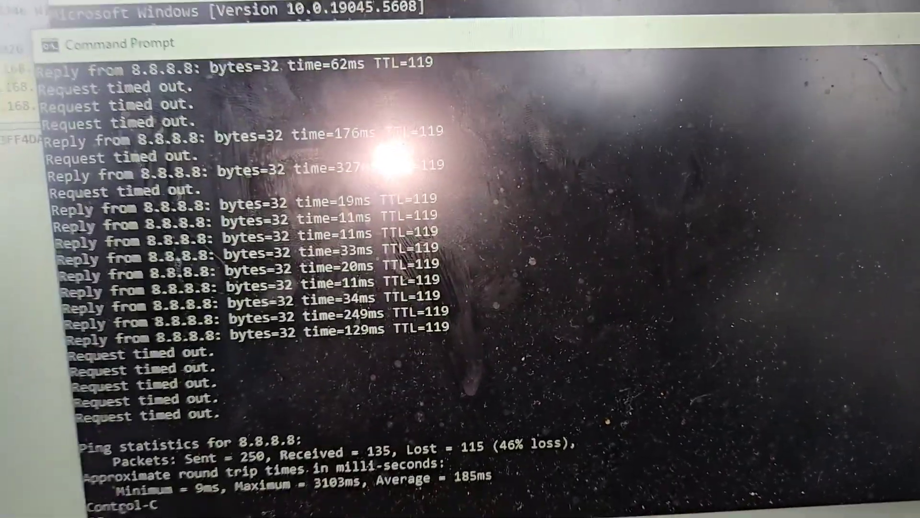
{"action": "type", "text": "ping"}
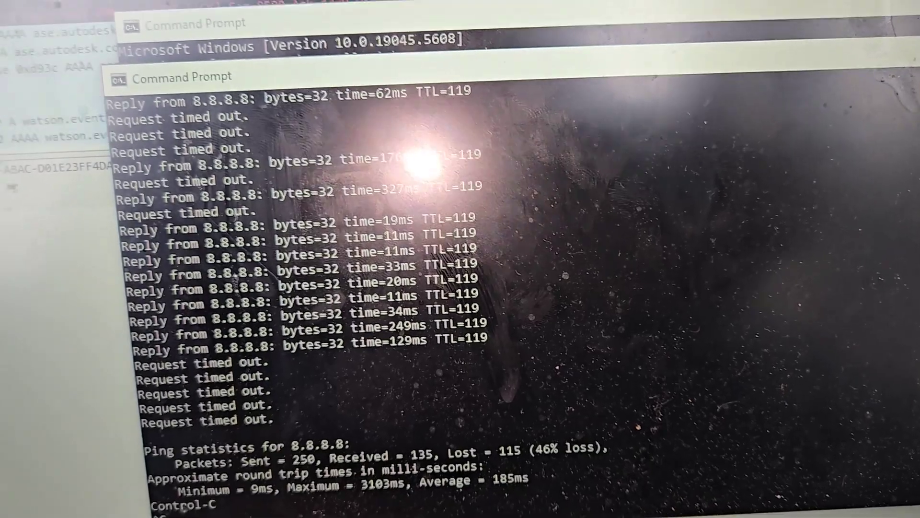
{"action": "key", "text": "Return"}
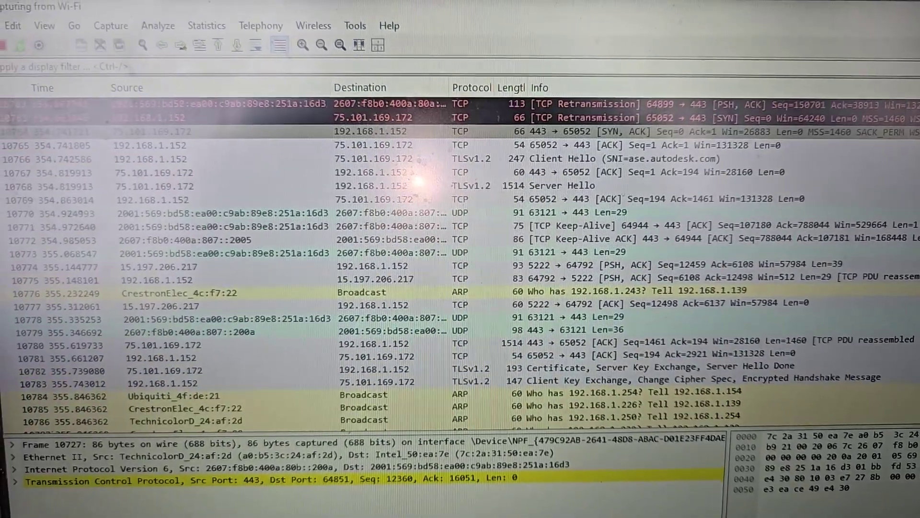
{"action": "scroll", "coordinate": [461, 260], "scroll_direction": "up", "scroll_amount": 2}
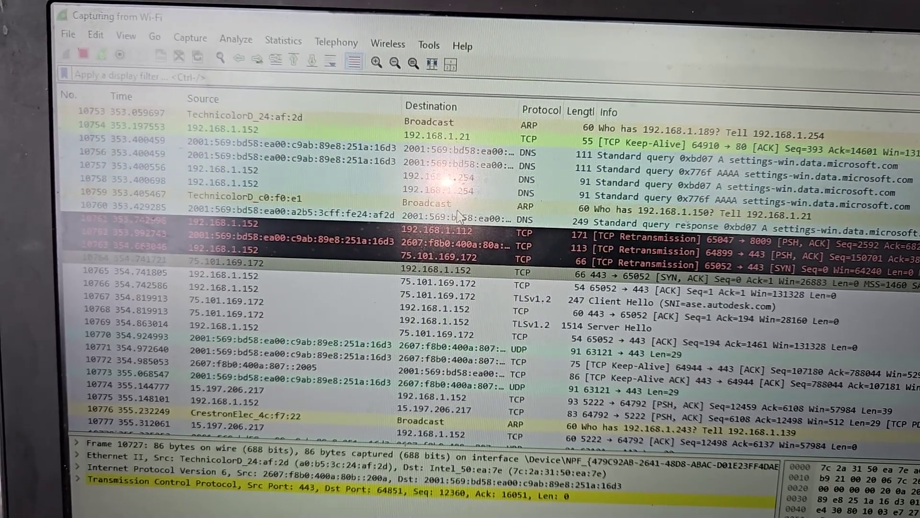
- Open ARP broadcast packet 10759 from TechnicolorD_c0:f0:e1 in its own window, then close it
{"action": "left_click", "coordinate": [457, 206]}
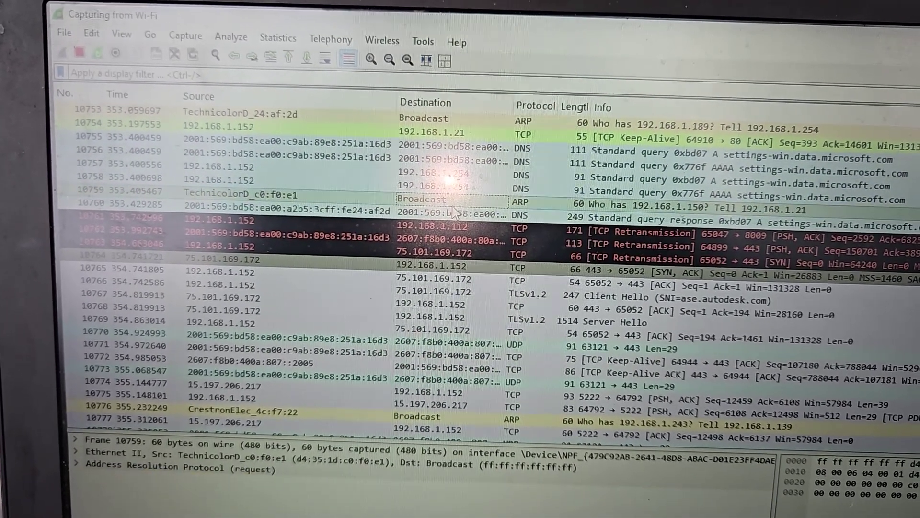
{"action": "double_click", "coordinate": [451, 209]}
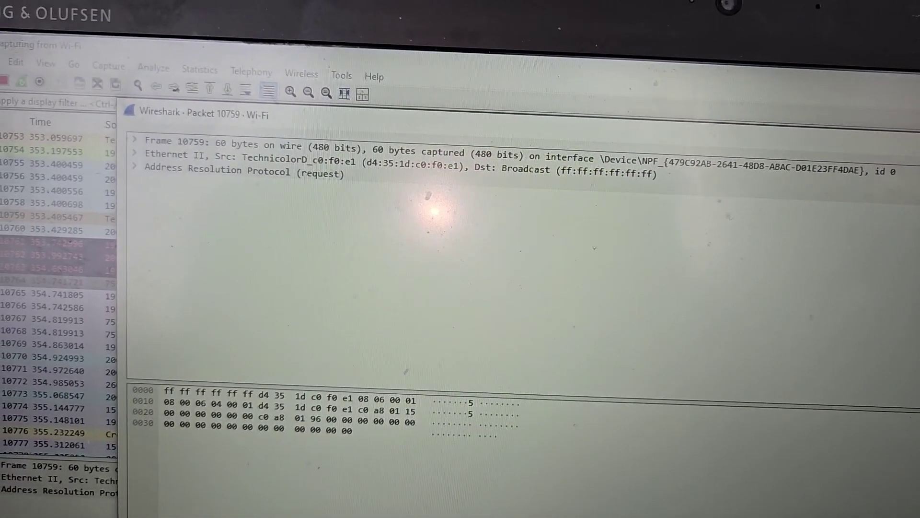
{"action": "key", "text": "Escape"}
{"action": "scroll", "coordinate": [460, 288], "scroll_direction": "up", "scroll_amount": 5}
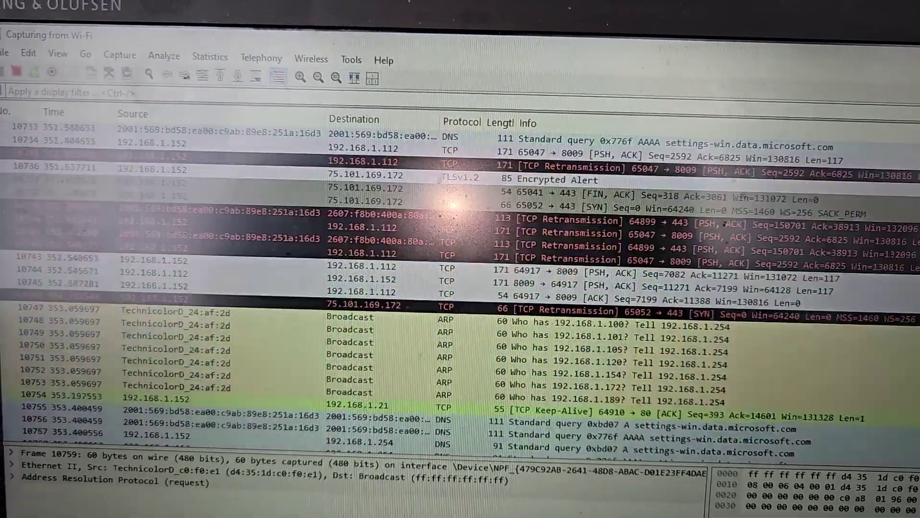
{"action": "scroll", "coordinate": [461, 287], "scroll_direction": "up", "scroll_amount": 5}
{"action": "scroll", "coordinate": [460, 288], "scroll_direction": "up", "scroll_amount": 5}
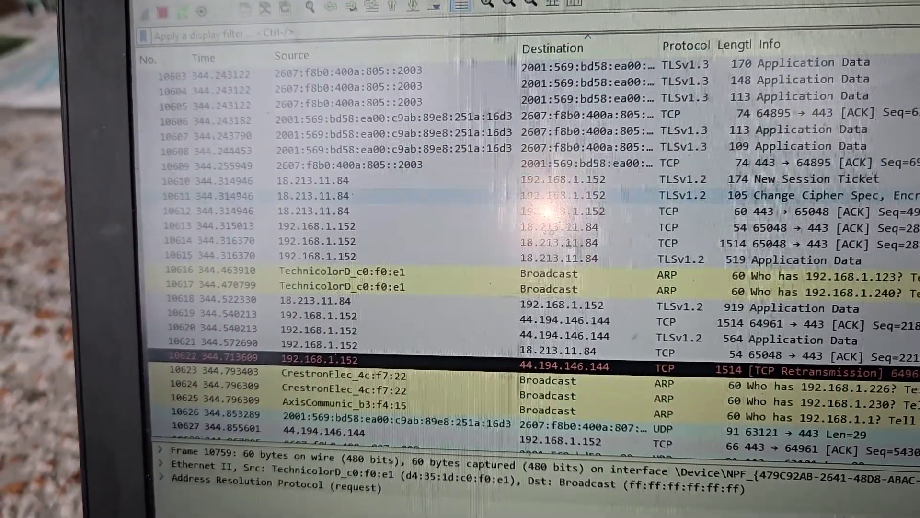
{"action": "scroll", "coordinate": [410, 216], "scroll_direction": "up", "scroll_amount": 20}
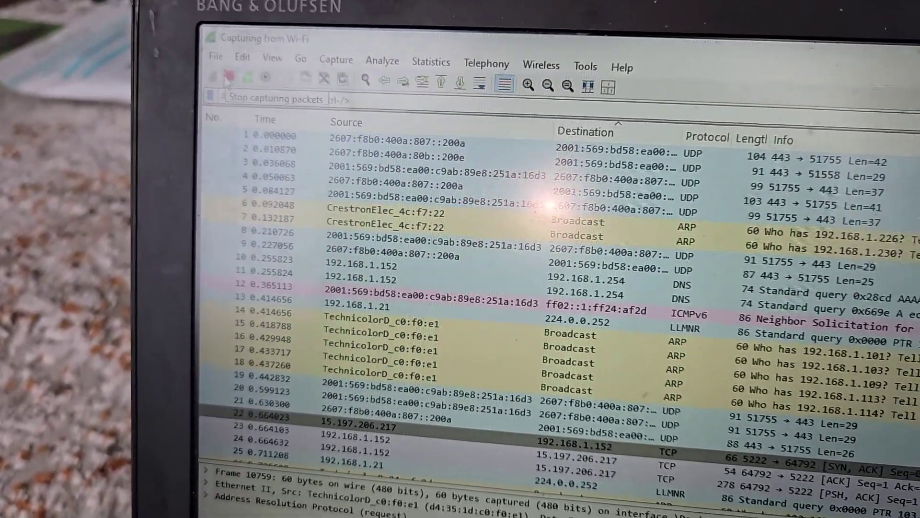
- Stop the Wi-Fi capture and view the details of packets 8 and 1
{"action": "left_click", "coordinate": [227, 78]}
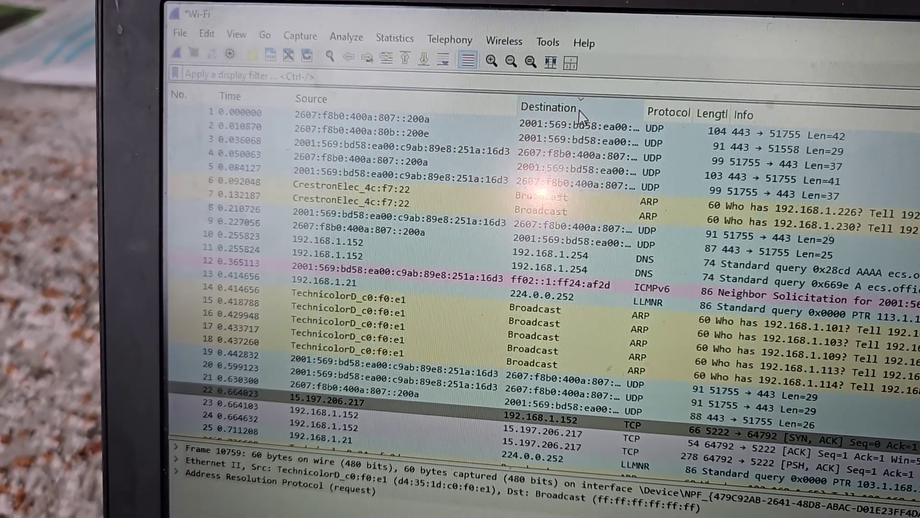
{"action": "left_click", "coordinate": [552, 223]}
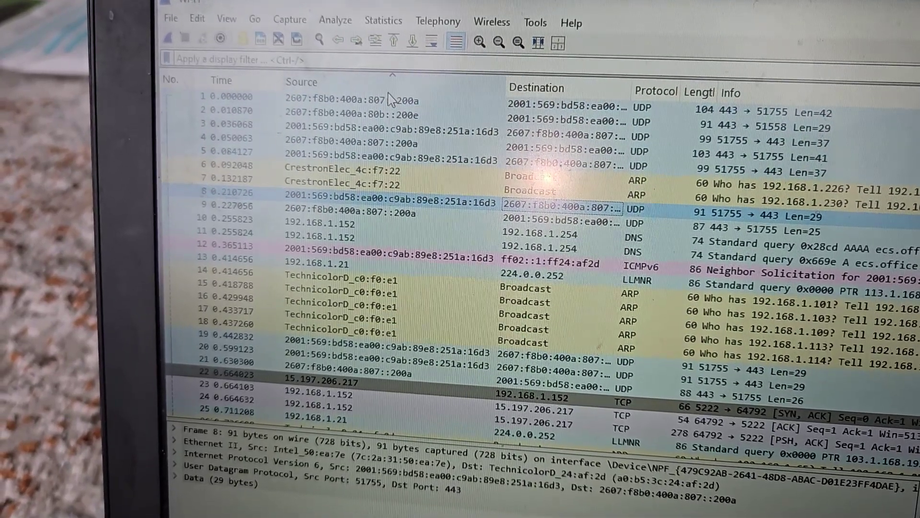
{"action": "left_click", "coordinate": [568, 104]}
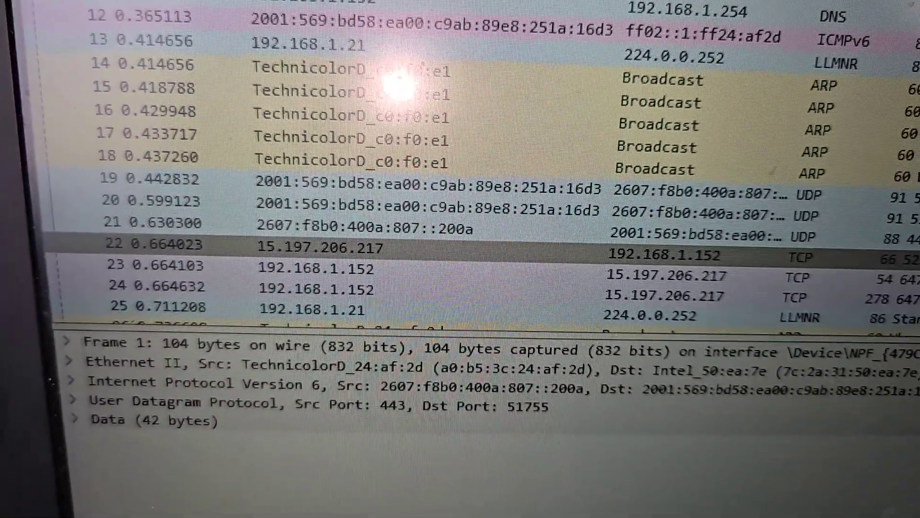
{"action": "scroll", "coordinate": [460, 180], "scroll_direction": "down", "scroll_amount": 3}
{"action": "scroll", "coordinate": [460, 180], "scroll_direction": "down", "scroll_amount": 5}
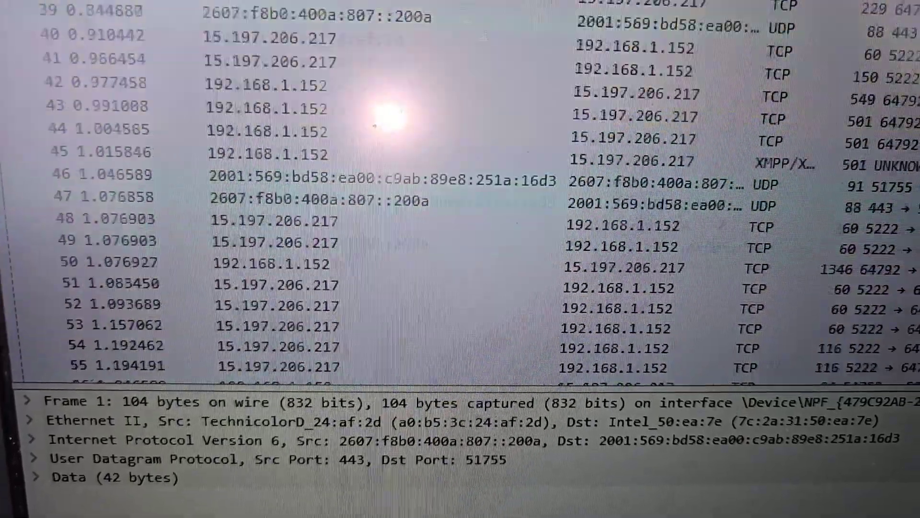
{"action": "scroll", "coordinate": [460, 179], "scroll_direction": "down", "scroll_amount": 3}
{"action": "scroll", "coordinate": [460, 179], "scroll_direction": "down", "scroll_amount": 5}
{"action": "scroll", "coordinate": [460, 179], "scroll_direction": "down", "scroll_amount": 5}
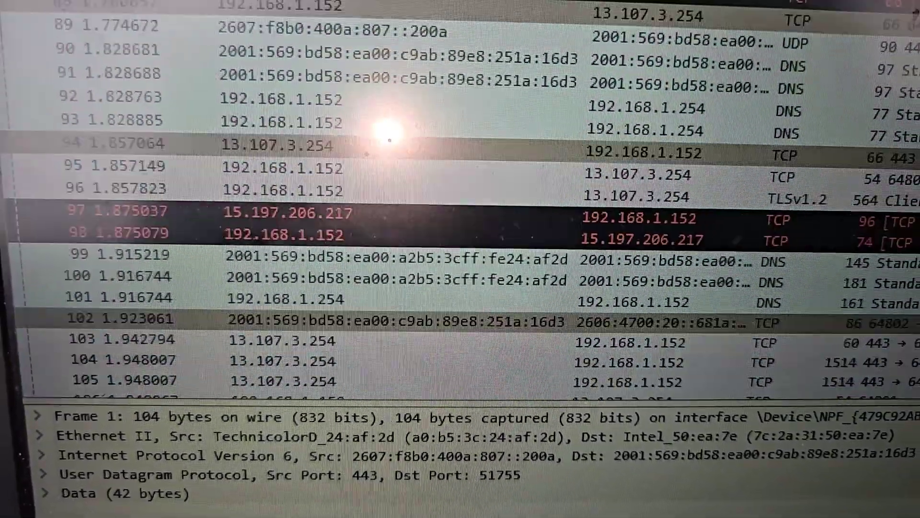
{"action": "scroll", "coordinate": [460, 179], "scroll_direction": "down", "scroll_amount": 5}
{"action": "scroll", "coordinate": [461, 180], "scroll_direction": "down", "scroll_amount": 5}
{"action": "scroll", "coordinate": [460, 180], "scroll_direction": "down", "scroll_amount": 4}
{"action": "scroll", "coordinate": [460, 180], "scroll_direction": "down", "scroll_amount": 5}
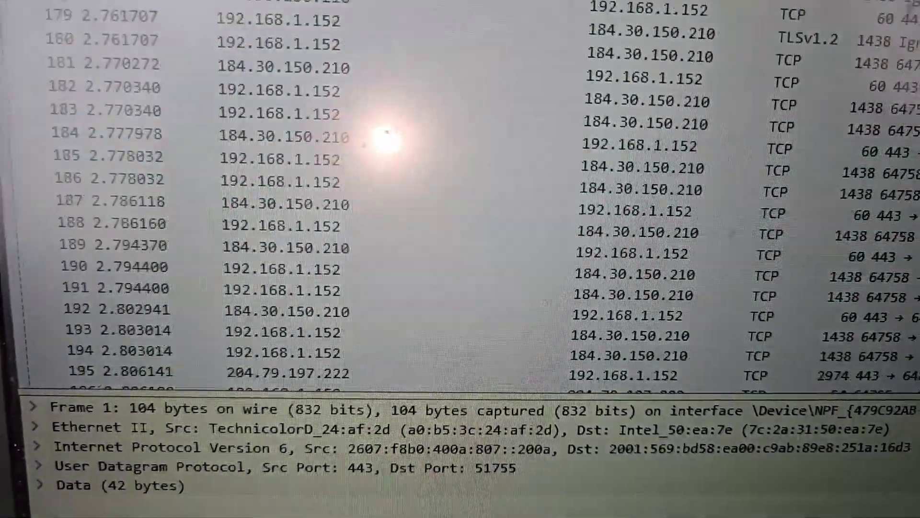
{"action": "scroll", "coordinate": [460, 179], "scroll_direction": "down", "scroll_amount": 3}
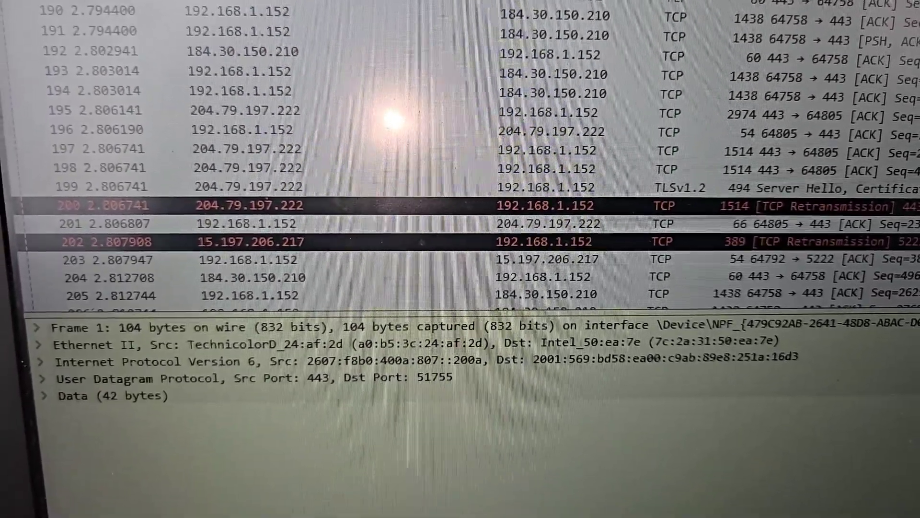
{"action": "scroll", "coordinate": [461, 179], "scroll_direction": "up", "scroll_amount": 15}
- Show the details of ARP frame 17 from TechnicolorD_c0:f0:e1, asking who has 192.168.1.113
{"action": "left_click", "coordinate": [432, 157]}
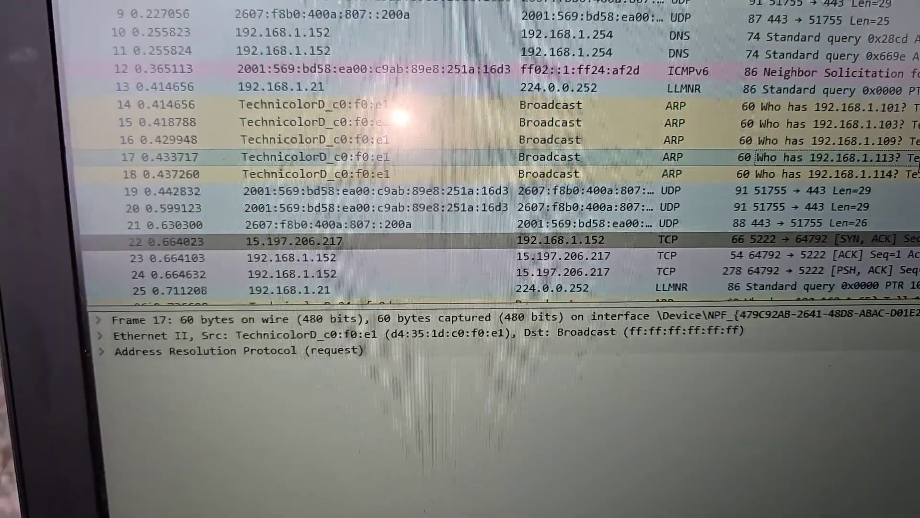